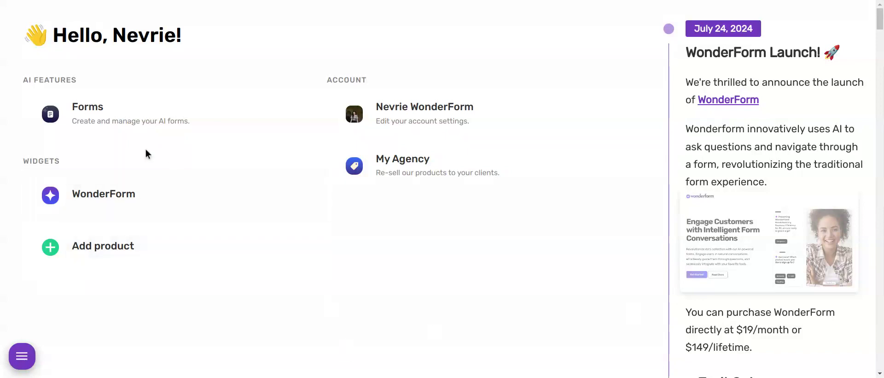
# Create a new AI form named 'My WonderForm', correcting typos in the name.
pyautogui.click(119, 124)
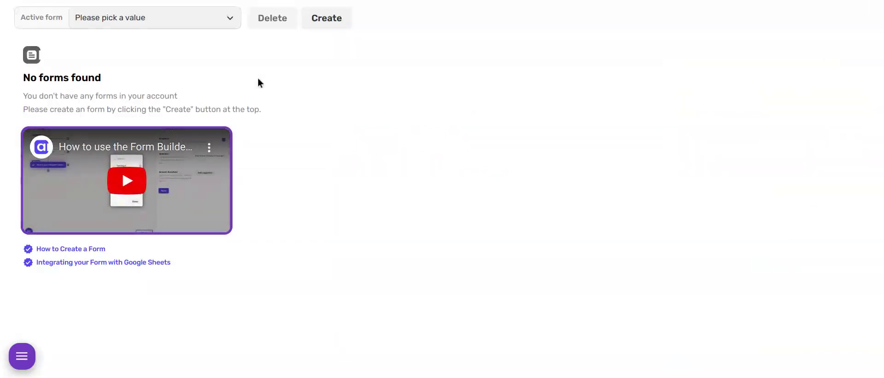
pyautogui.click(326, 21)
pyautogui.click(359, 187)
pyautogui.write('My WOnderFomr')
pyautogui.click(373, 187)
pyautogui.press('BackSpace')
pyautogui.write('o')
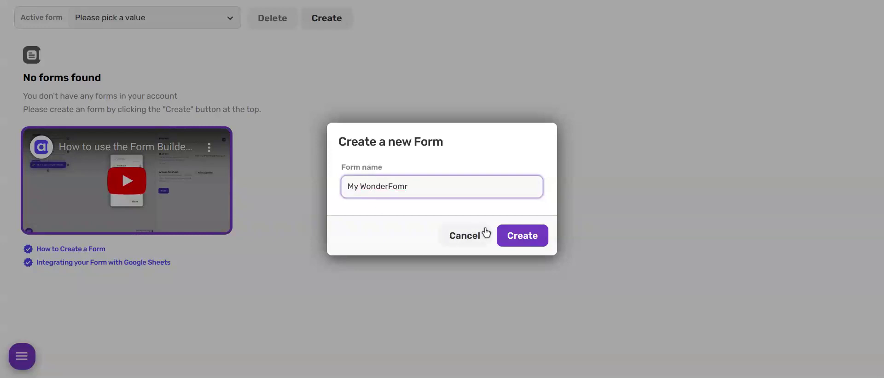
pyautogui.click(465, 192)
pyautogui.press('BackSpace')
pyautogui.press('BackSpace')
pyautogui.click(521, 234)
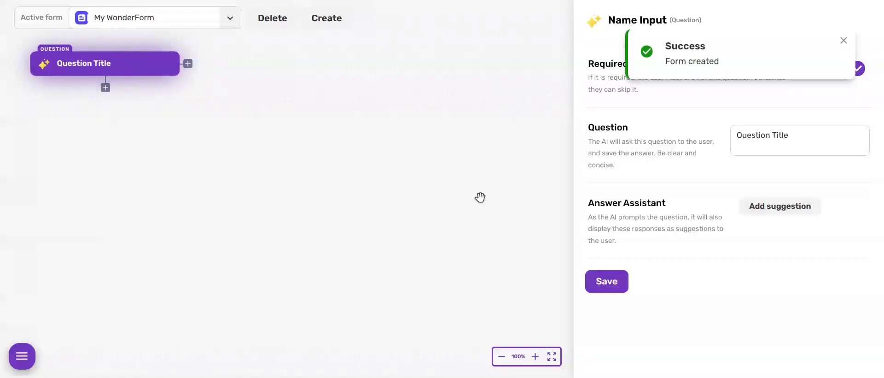
# Change the first question to 'What is your name?' and add an E-mail Address question after it.
pyautogui.doubleClick(773, 136)
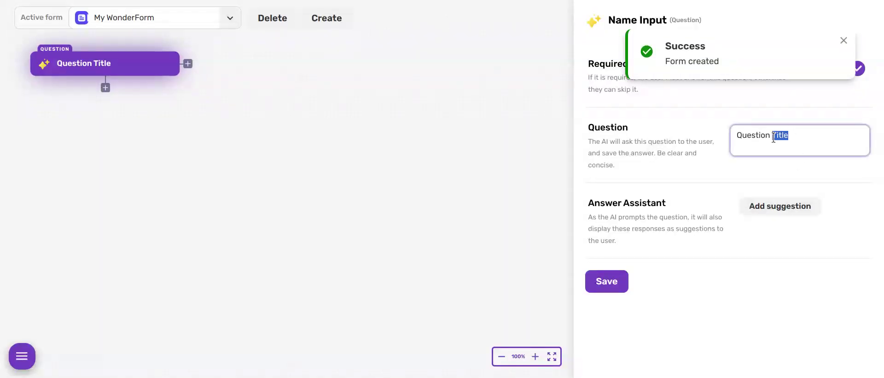
pyautogui.tripleClick(774, 137)
pyautogui.write('What ')
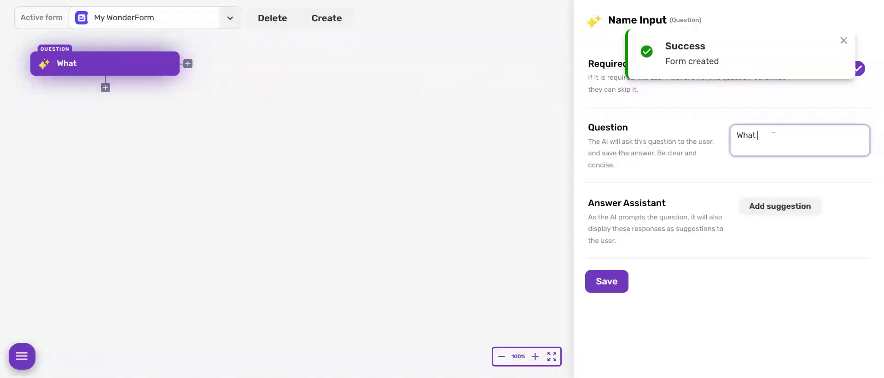
pyautogui.write('is your name?')
pyautogui.click(106, 87)
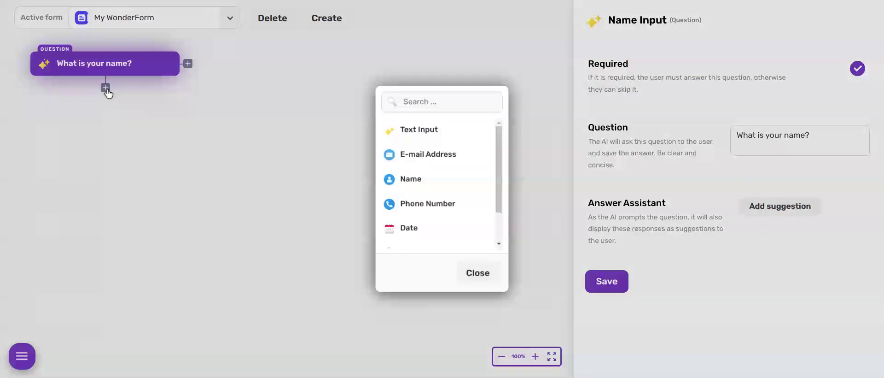
pyautogui.click(433, 154)
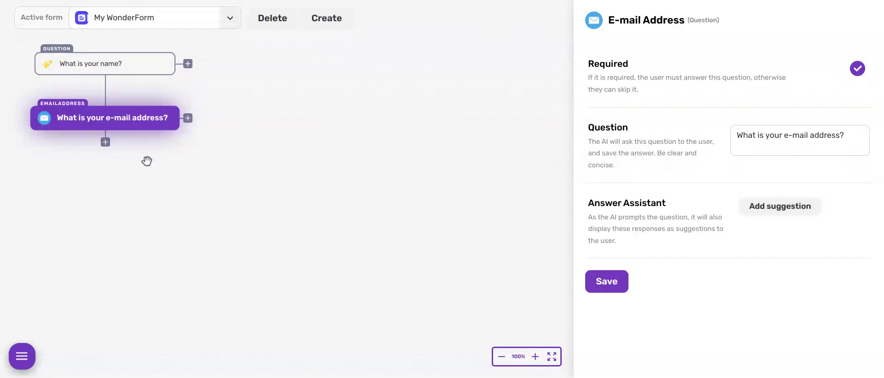
# Add a Text Input question after the e-mail reading 'Which product did you purchase?'.
pyautogui.click(105, 142)
pyautogui.click(442, 133)
pyautogui.click(769, 136)
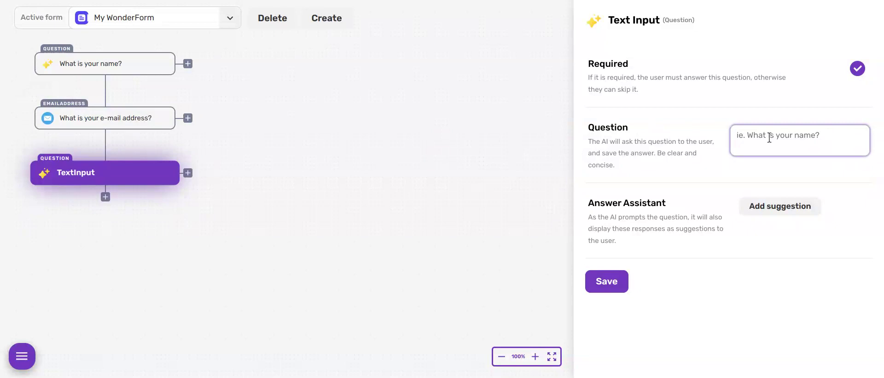
pyautogui.write('Which produc')
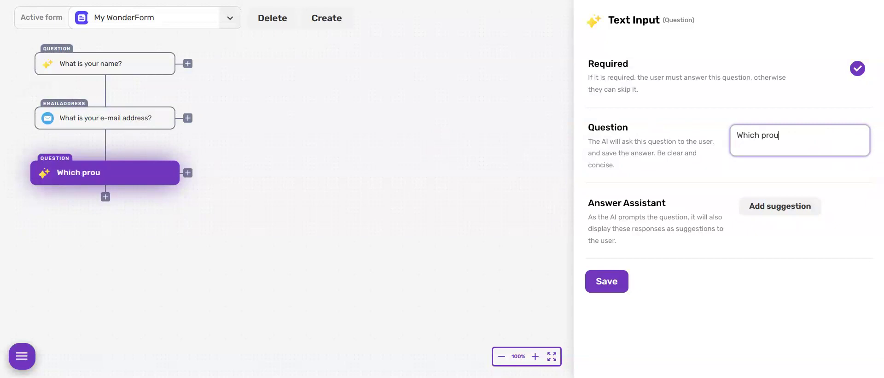
pyautogui.write('t did you purchase?')
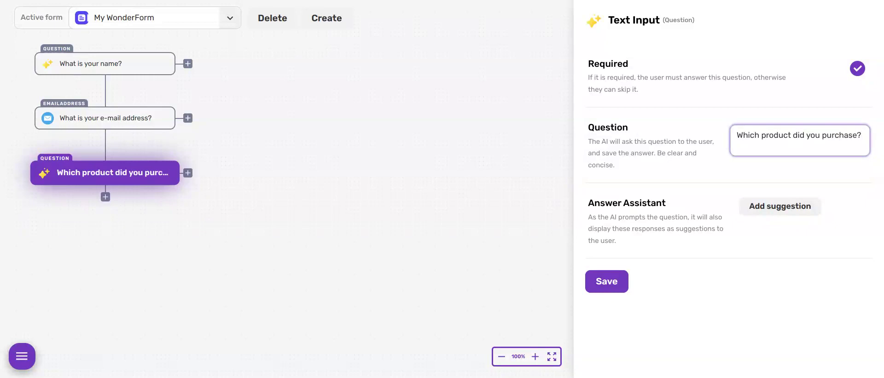
# Give the product question the suggested answers Shoes, Sunglasses and Handbag.
pyautogui.click(785, 206)
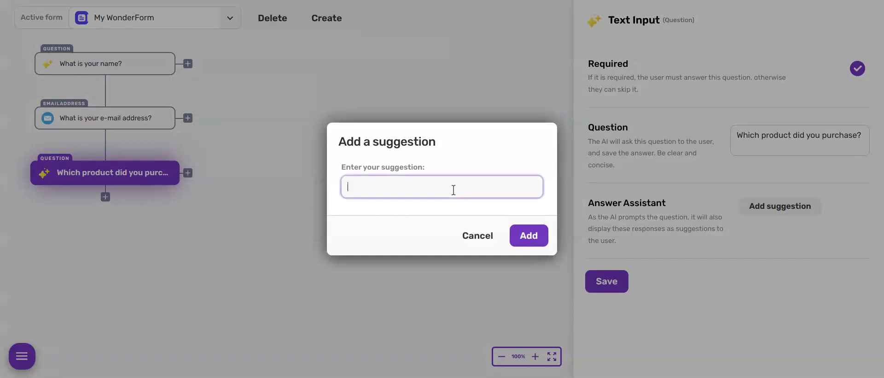
pyautogui.click(529, 235)
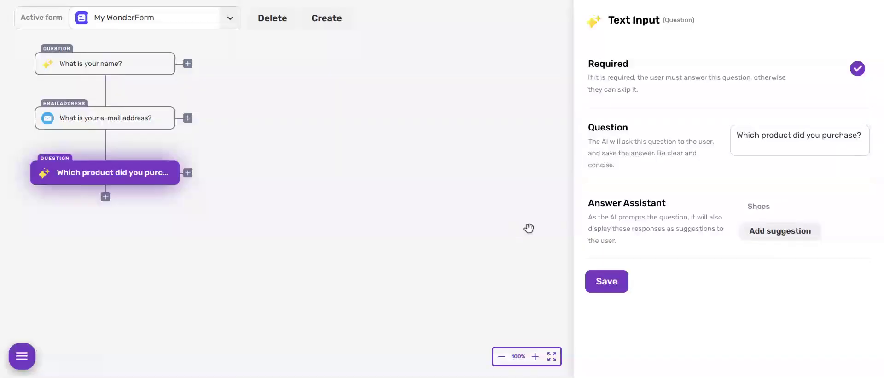
pyautogui.click(775, 231)
pyautogui.write('Sunglasses')
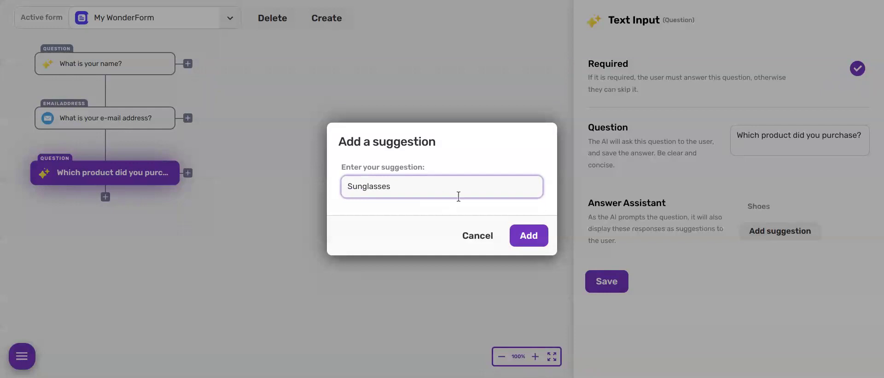
pyautogui.click(528, 236)
pyautogui.click(750, 251)
pyautogui.click(460, 185)
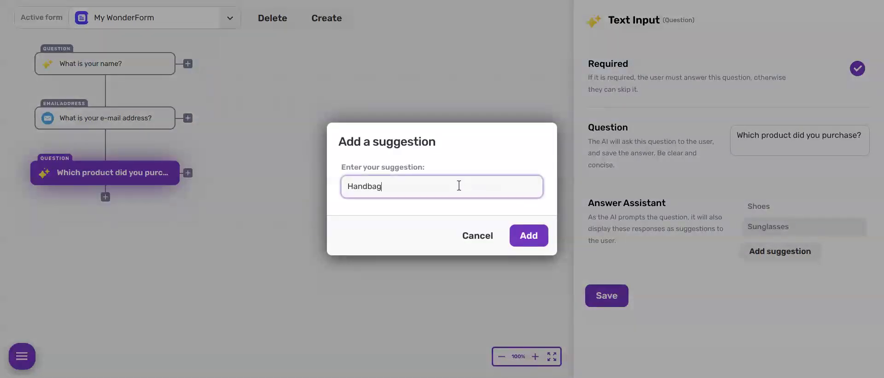
pyautogui.click(527, 235)
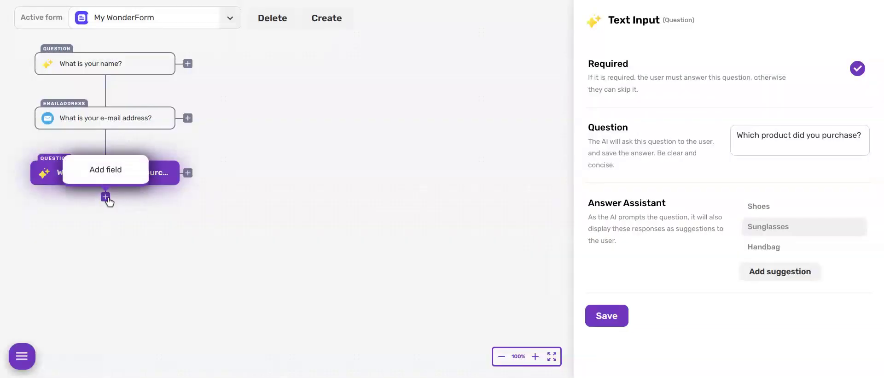
pyautogui.click(106, 198)
# Add a Text Input question asking product satisfaction on a scale of 1 to 5.
pyautogui.click(420, 127)
pyautogui.click(756, 135)
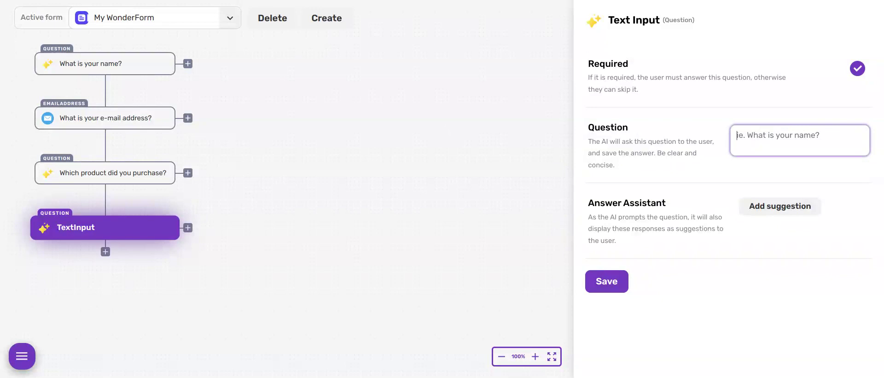
pyautogui.write('On a scale of 1 to 5 how satisfied are you with the product?')
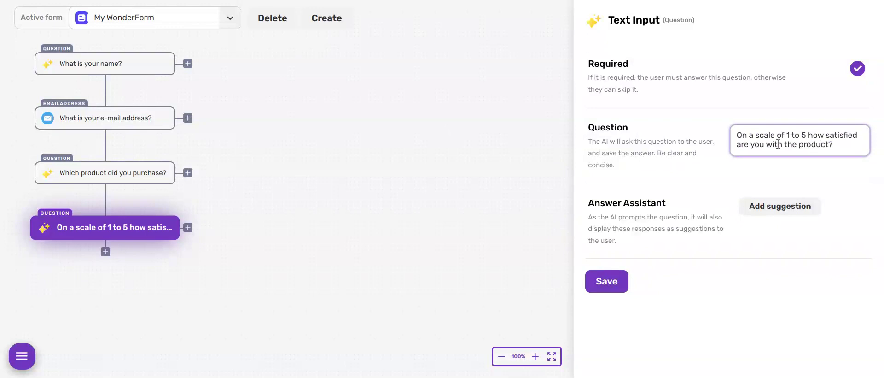
# Add suggested answers 1 and 2 to the satisfaction question.
pyautogui.click(748, 206)
pyautogui.click(472, 195)
pyautogui.write('1')
pyautogui.click(529, 235)
pyautogui.click(766, 231)
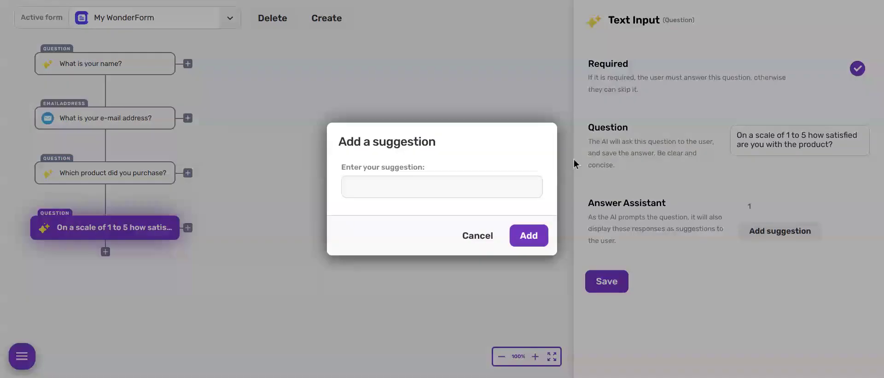
pyautogui.click(468, 185)
pyautogui.write('2')
pyautogui.click(522, 234)
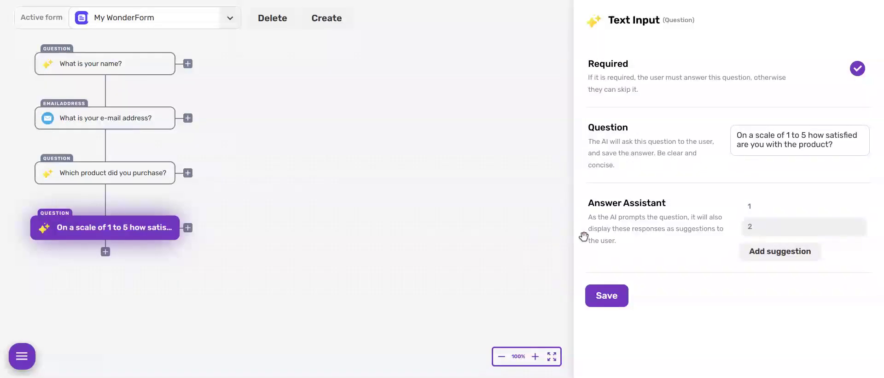
# Add the remaining suggested answers 3, 4 and 5.
pyautogui.click(748, 253)
pyautogui.click(393, 191)
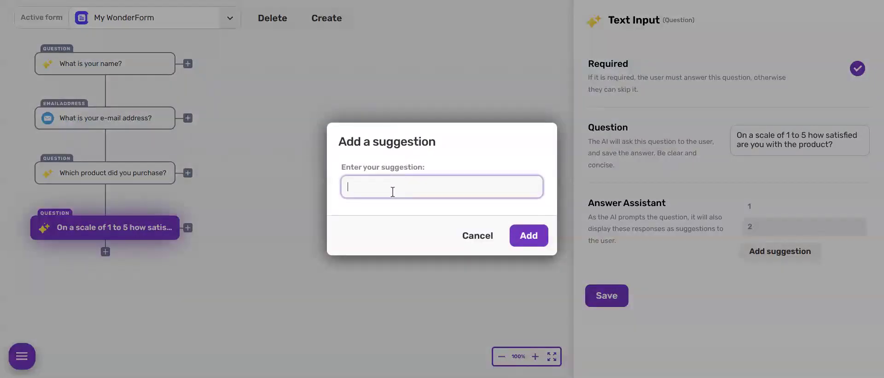
pyautogui.write('3')
pyautogui.click(529, 235)
pyautogui.click(748, 271)
pyautogui.click(498, 190)
pyautogui.write('3')
pyautogui.click(529, 234)
pyautogui.click(767, 291)
pyautogui.click(474, 184)
pyautogui.write('5')
pyautogui.click(529, 234)
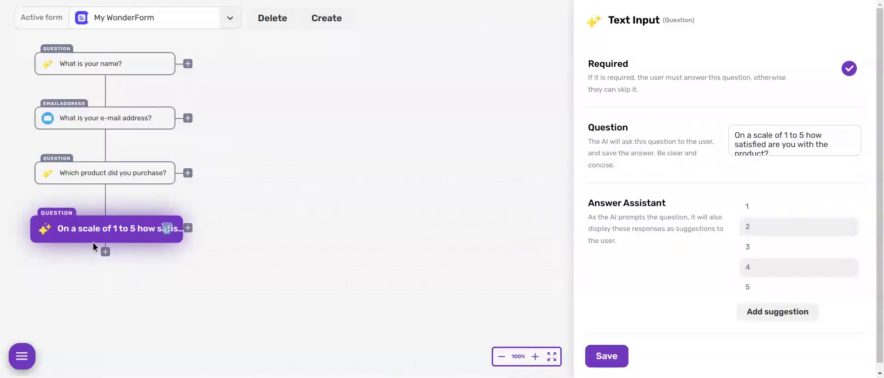
# Add a Send Data to Sheet step and paste the Google Sheet URL into it.
pyautogui.click(105, 252)
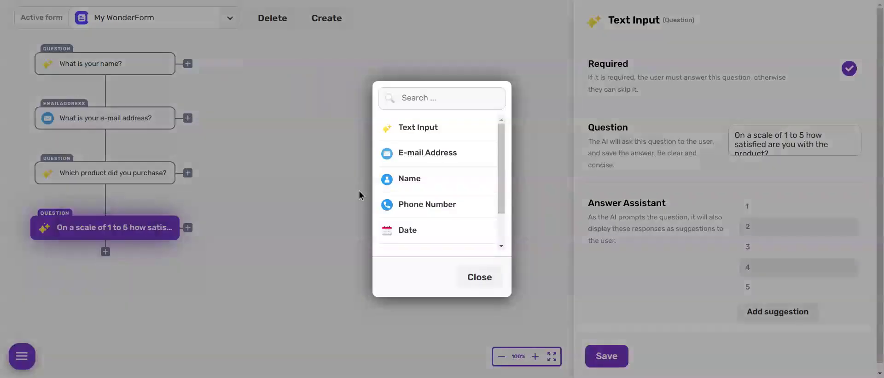
pyautogui.scroll(-1, 440, 164)
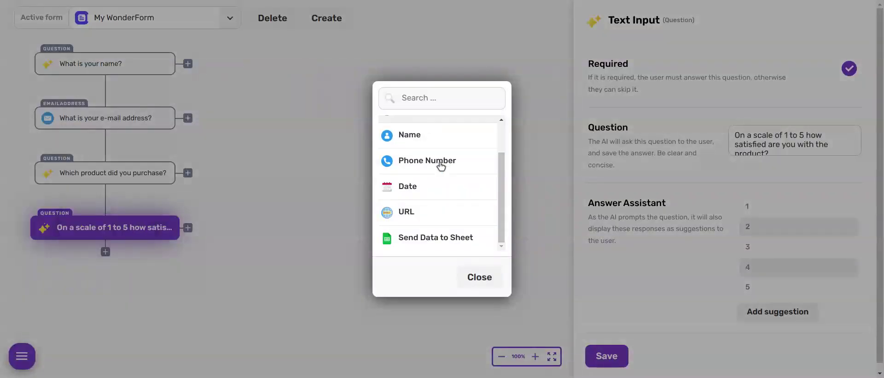
pyautogui.click(413, 238)
pyautogui.click(778, 94)
pyautogui.hotkey('ctrl', 'v')
pyautogui.moveTo(776, 106); pyautogui.dragTo(705, 103)
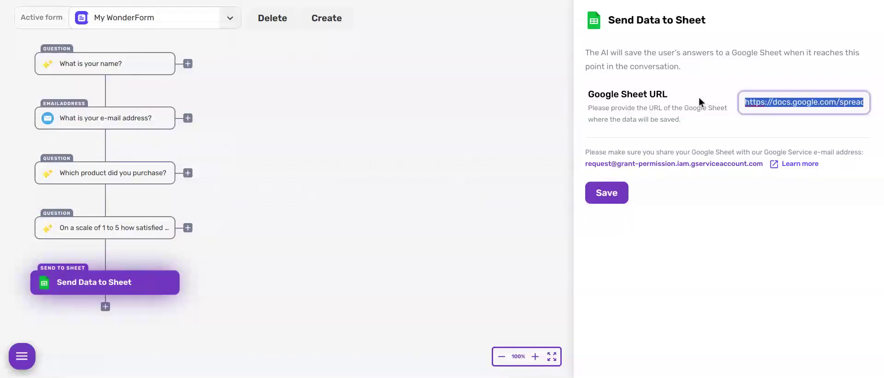
pyautogui.keyDown('shift'); pyautogui.click(772, 102); pyautogui.keyUp('shift')
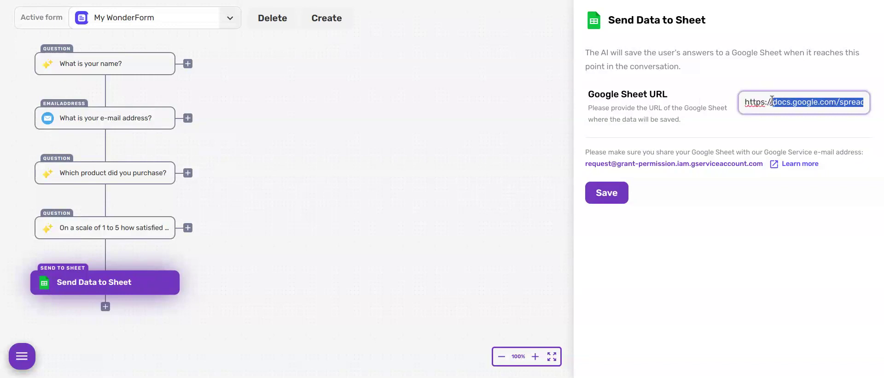
pyautogui.click(770, 101)
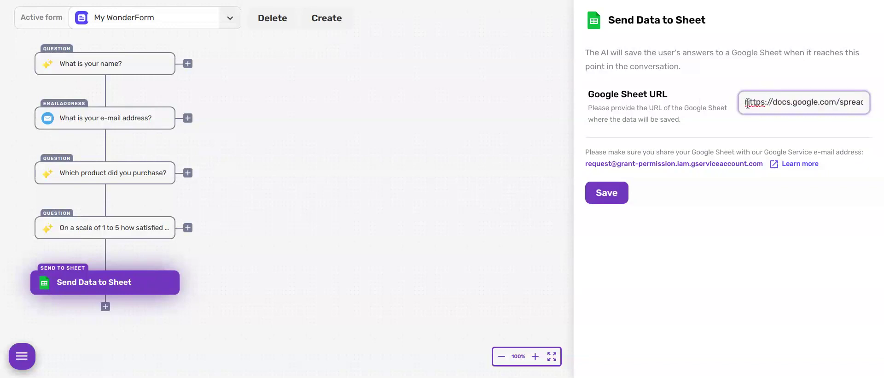
# Note the service address the sheet must be shared with, then save the form.
pyautogui.moveTo(585, 163); pyautogui.dragTo(762, 166)
pyautogui.click(742, 216)
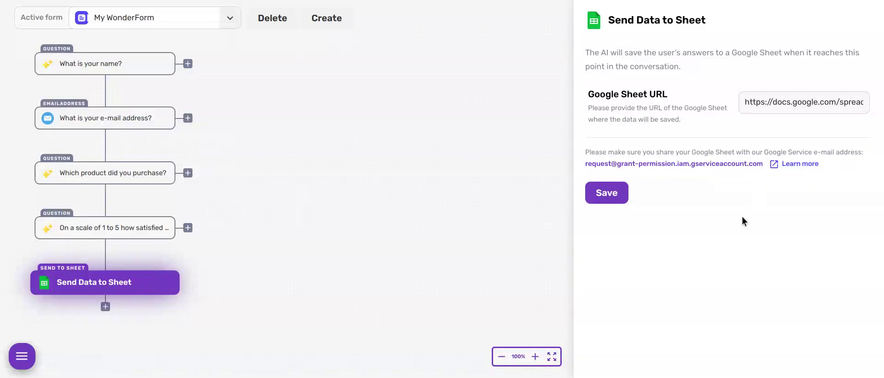
pyautogui.click(607, 193)
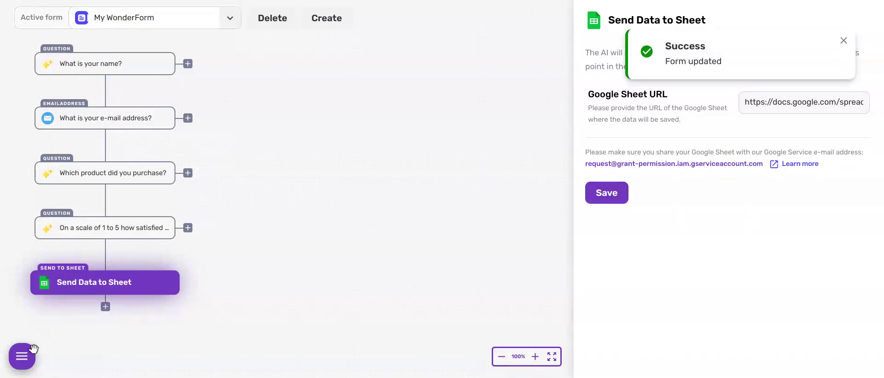
pyautogui.click(32, 348)
# From Home, open WonderForm's My Widgets and start a new widget named 'First widget'.
pyautogui.click(392, 19)
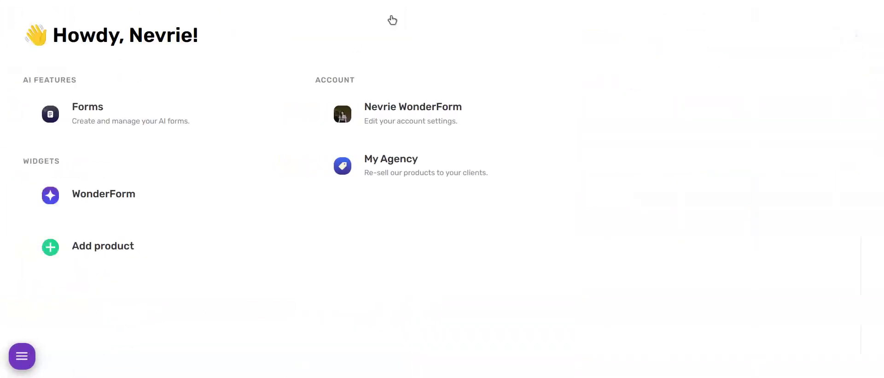
pyautogui.click(217, 182)
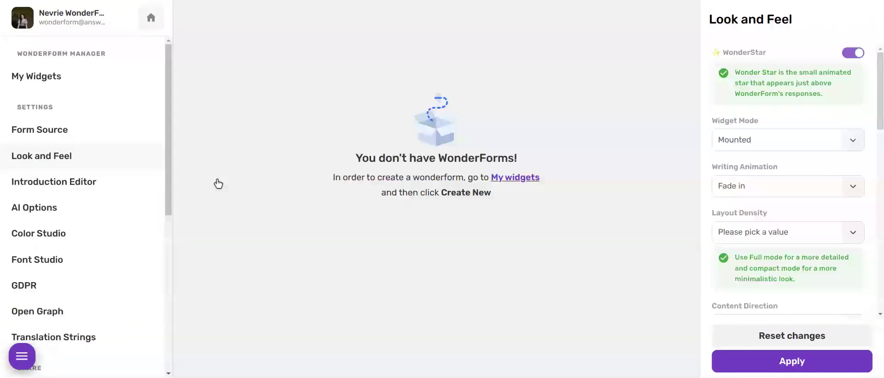
pyautogui.click(129, 75)
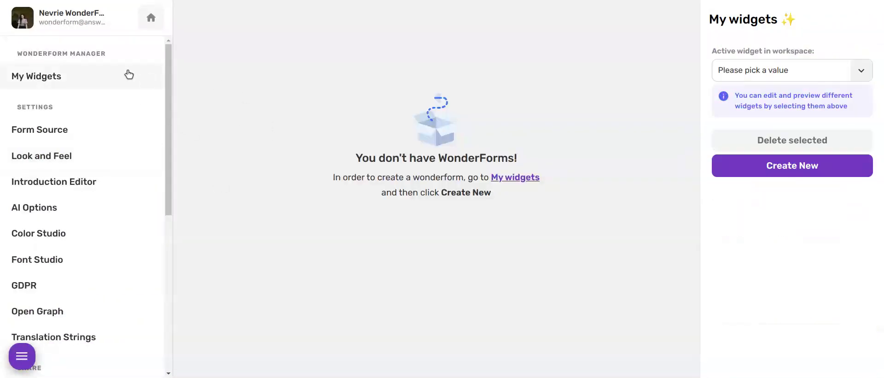
pyautogui.click(717, 166)
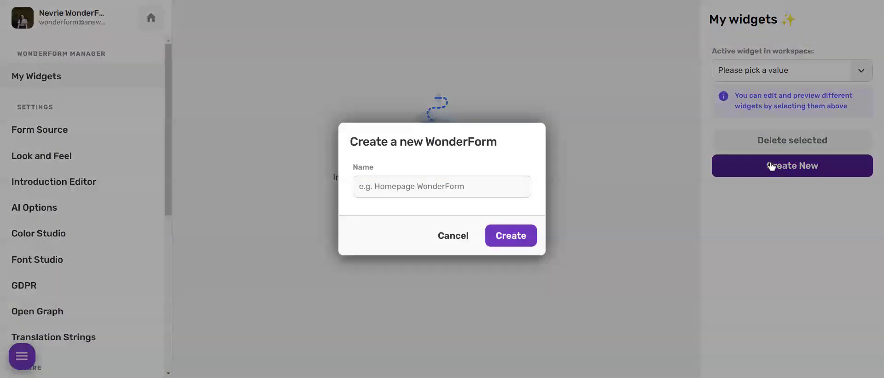
pyautogui.click(413, 189)
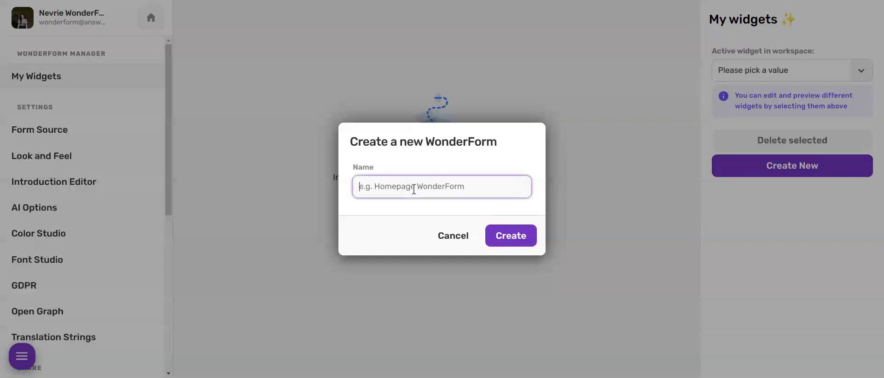
pyautogui.write('First widg')
# Create the widget and apply 'My WonderForm' as its form source.
pyautogui.click(510, 236)
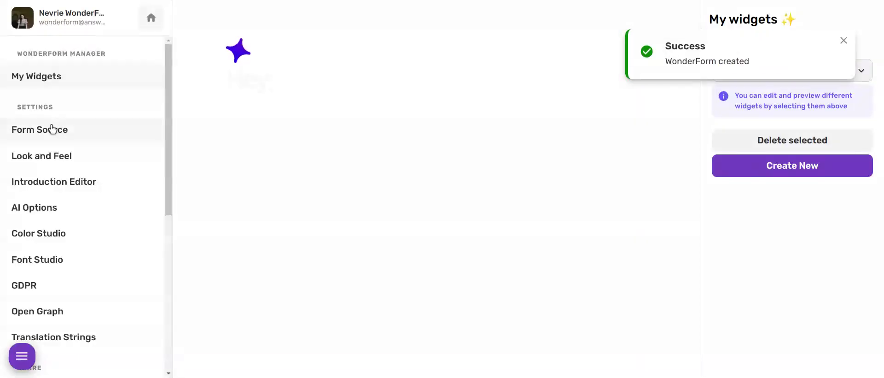
pyautogui.click(55, 129)
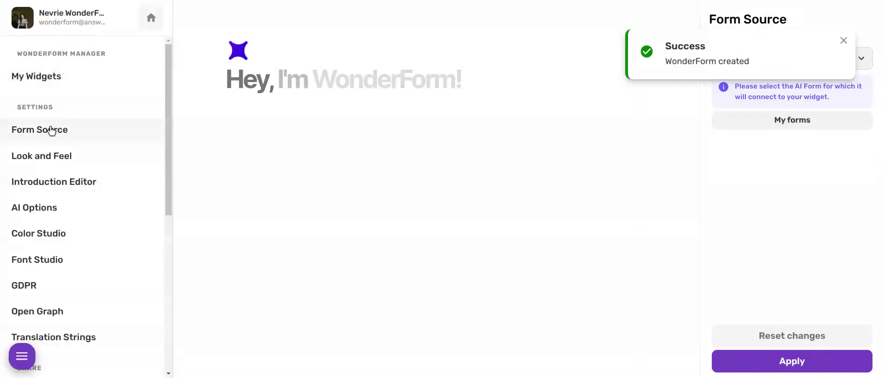
pyautogui.click(843, 41)
pyautogui.click(798, 54)
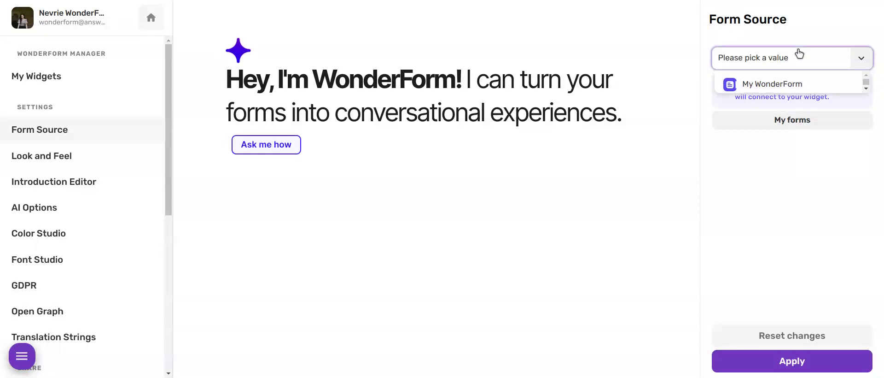
pyautogui.click(762, 82)
pyautogui.click(790, 361)
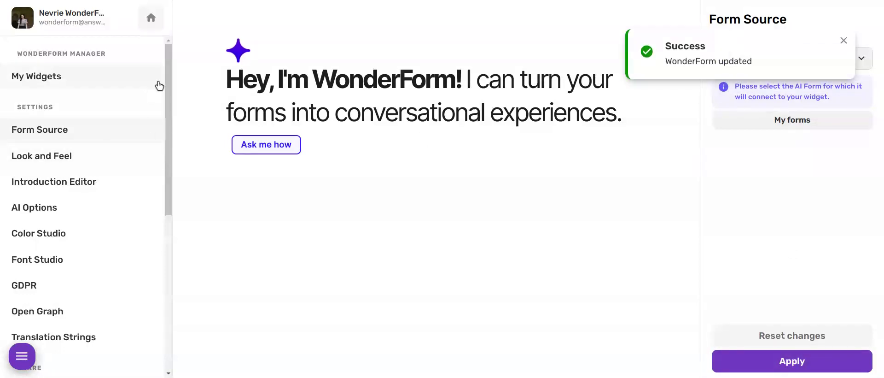
pyautogui.moveTo(170, 69); pyautogui.dragTo(162, 56)
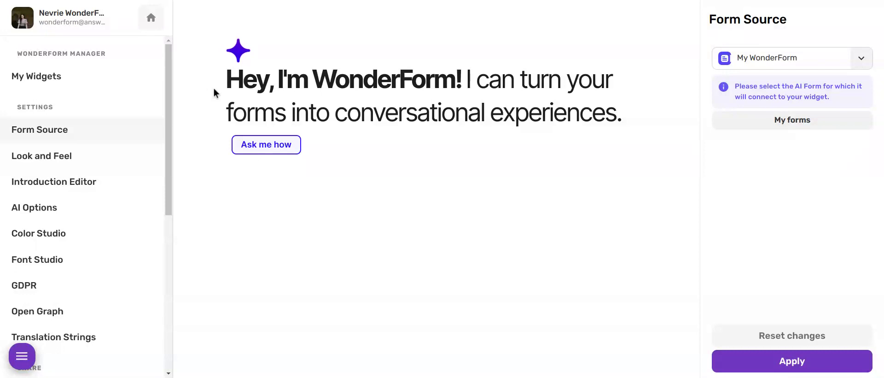
# Set the widget's Look and Feel mode to Float and test the floating launcher.
pyautogui.click(73, 157)
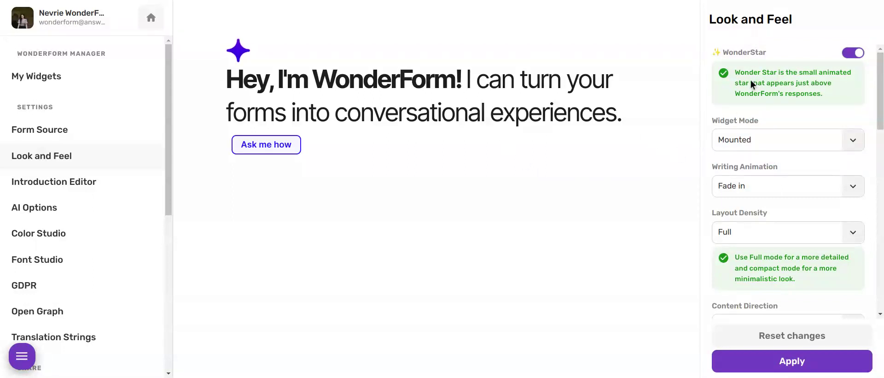
pyautogui.moveTo(711, 119); pyautogui.dragTo(762, 123)
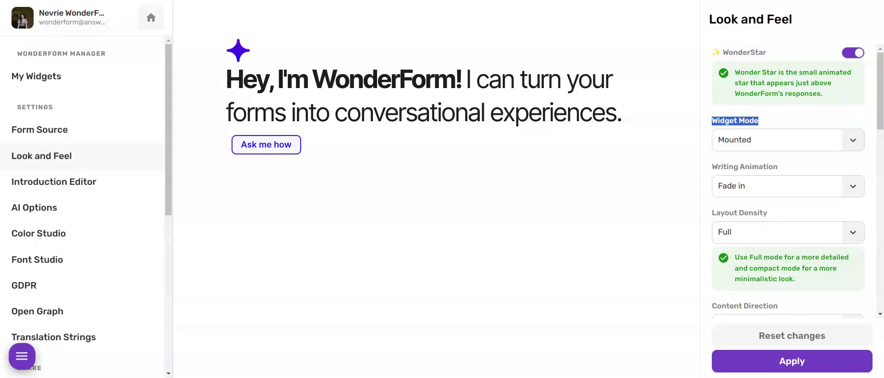
pyautogui.click(731, 140)
pyautogui.click(736, 165)
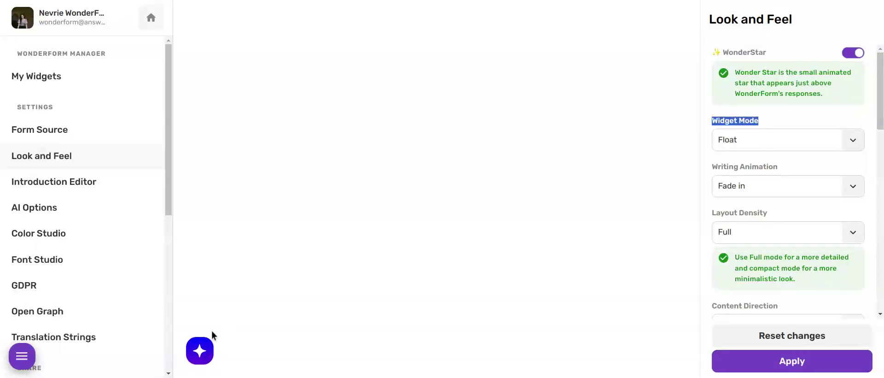
pyautogui.click(205, 361)
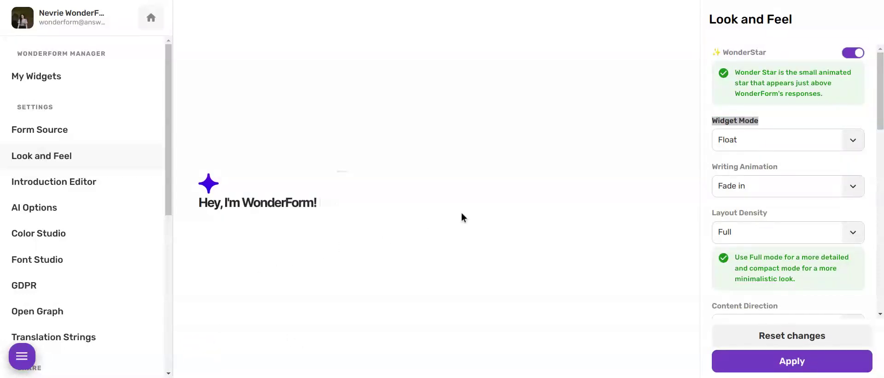
# Return Widget Mode to Mounted and open the Introduction Editor.
pyautogui.click(736, 149)
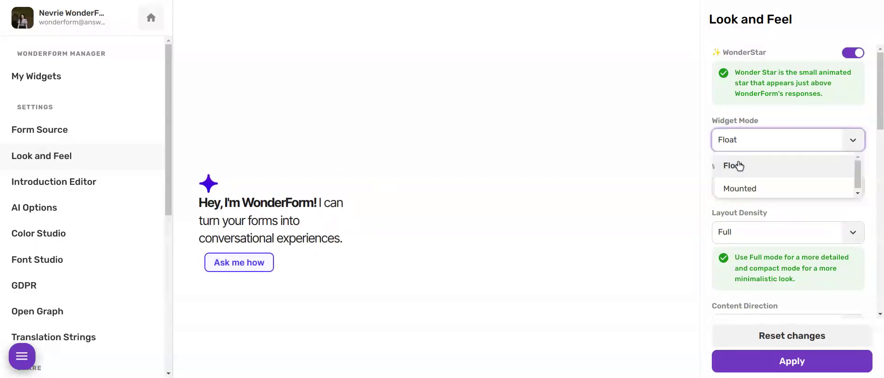
pyautogui.click(737, 188)
pyautogui.scroll(-2, 739, 235)
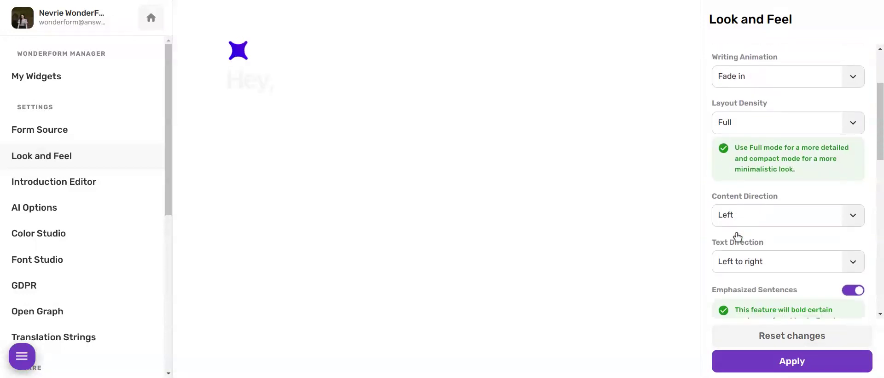
pyautogui.scroll(-8, 736, 236)
pyautogui.scroll(6, 737, 236)
pyautogui.scroll(3, 737, 234)
pyautogui.click(88, 182)
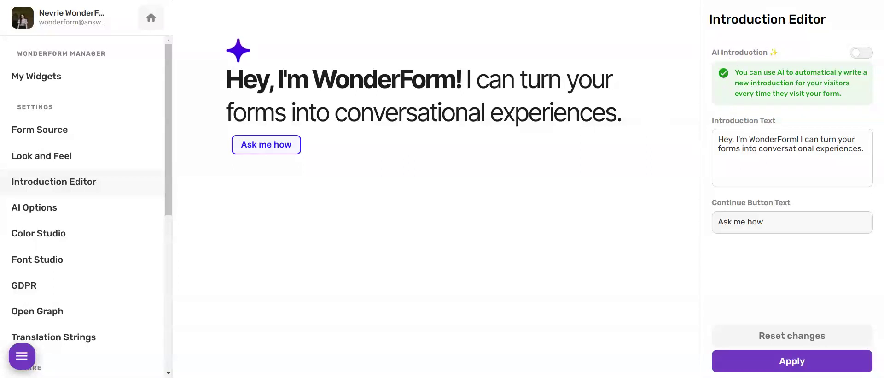
# Review the introduction text, AI Options, Font Studio and GDPR settings, ending on Open Graph.
pyautogui.click(743, 144)
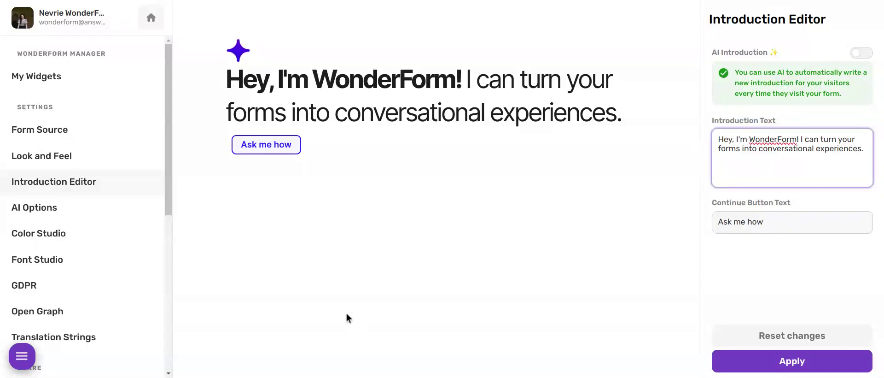
pyautogui.scroll(-2, 59, 225)
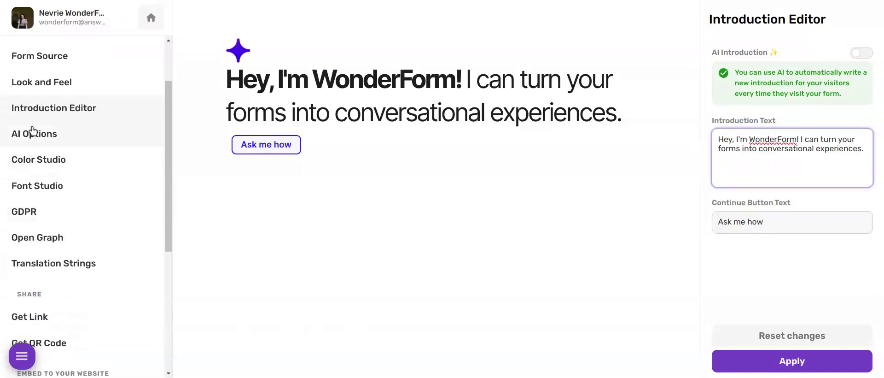
pyautogui.click(52, 145)
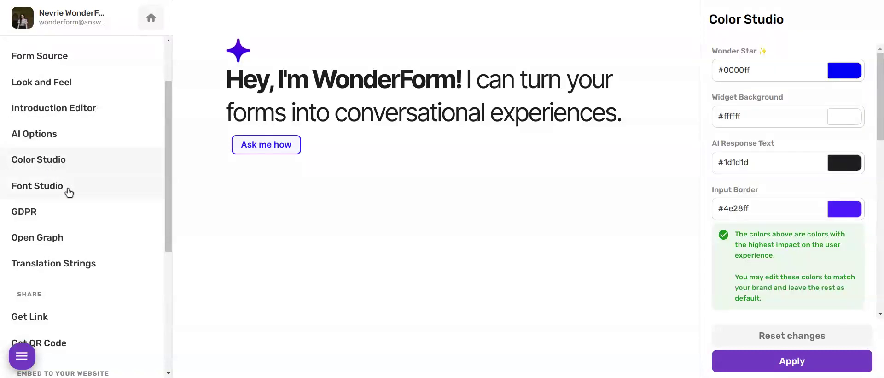
pyautogui.click(84, 189)
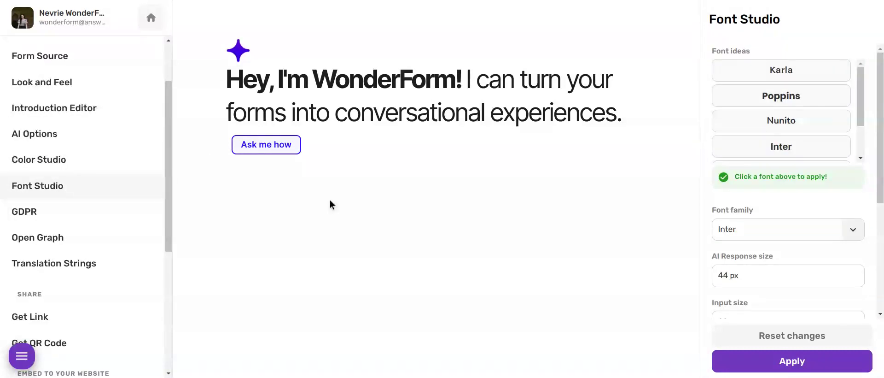
pyautogui.scroll(-2, 109, 188)
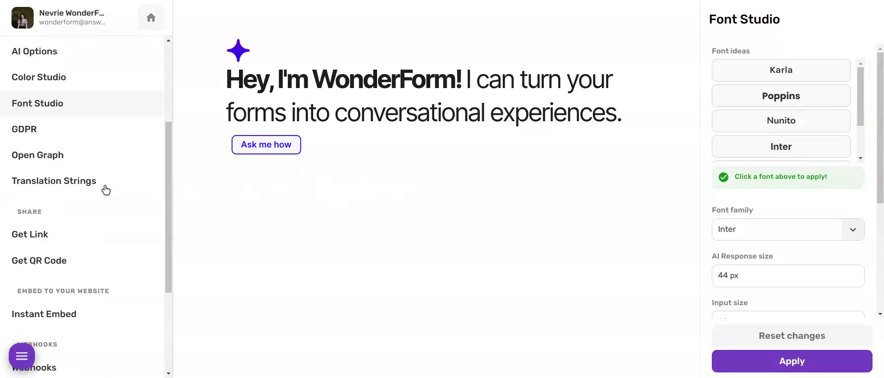
pyautogui.click(41, 128)
pyautogui.scroll(-1, 41, 141)
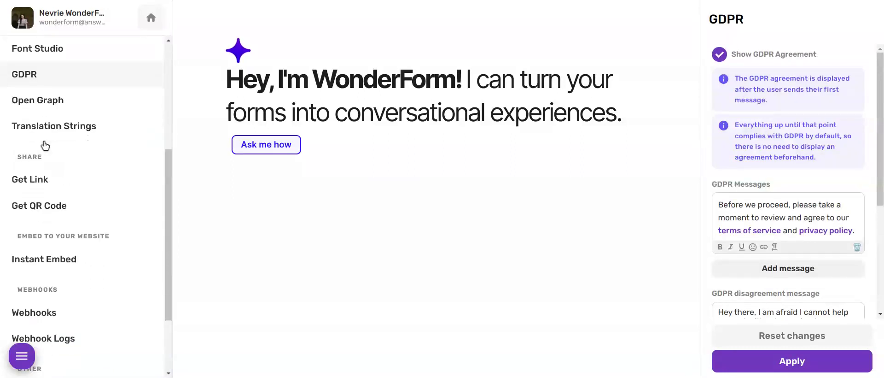
pyautogui.click(40, 99)
pyautogui.scroll(-1, 44, 145)
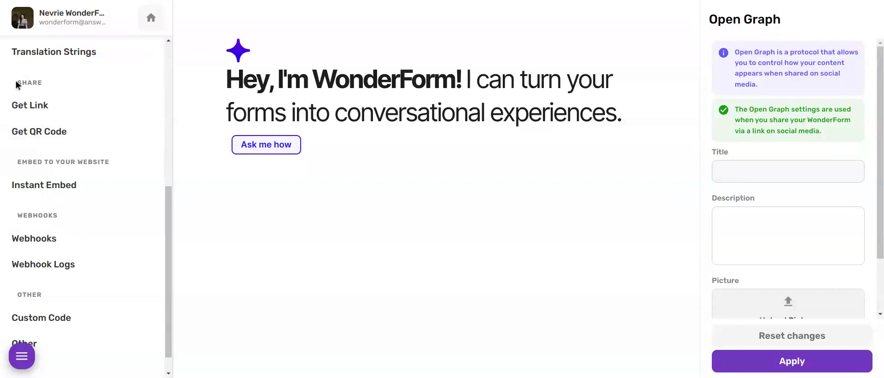
# Look over the widget's Get Link and QR code sharing, then the Instant Embed options.
pyautogui.click(29, 106)
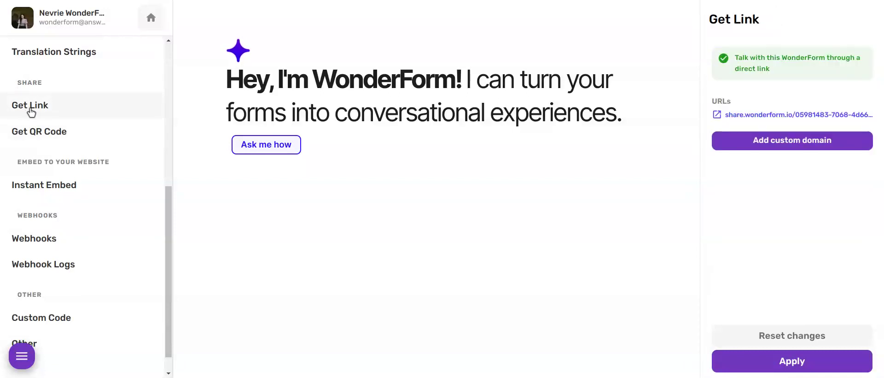
pyautogui.click(33, 130)
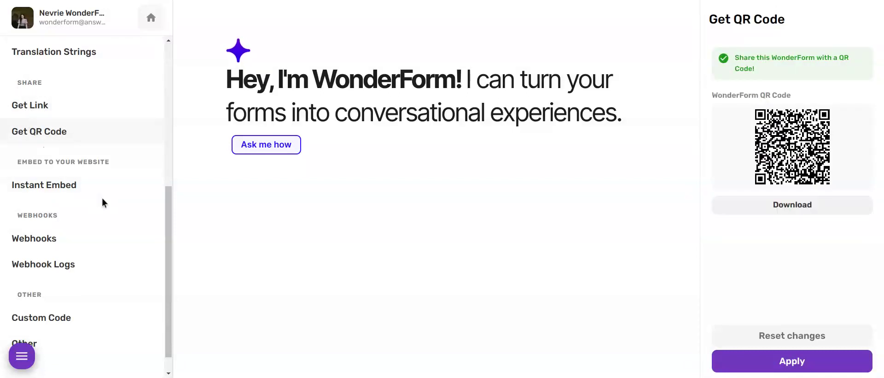
pyautogui.scroll(-1, 46, 165)
pyautogui.click(45, 156)
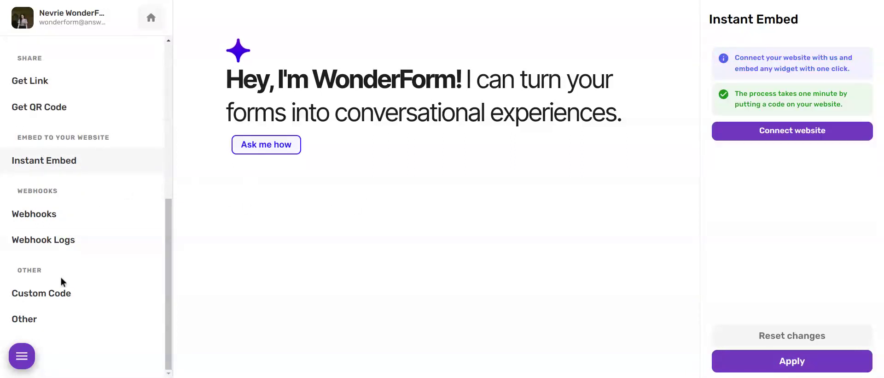
pyautogui.scroll(6, 54, 312)
pyautogui.scroll(5, 54, 313)
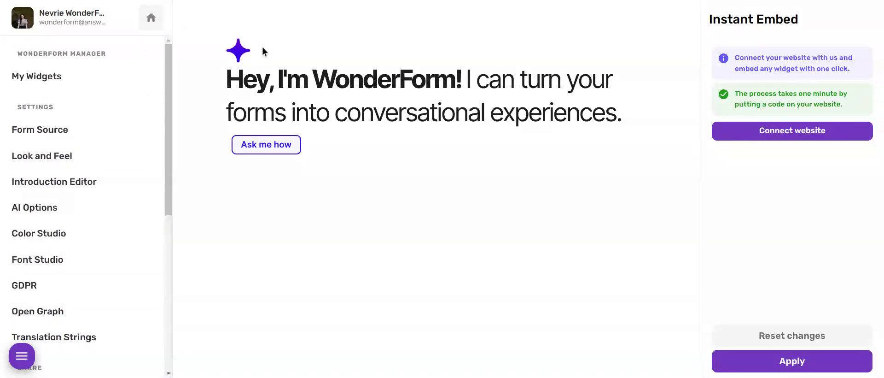
# Reload the widget preview, start with 'Ask me how' and agree to the terms.
pyautogui.click(143, 6)
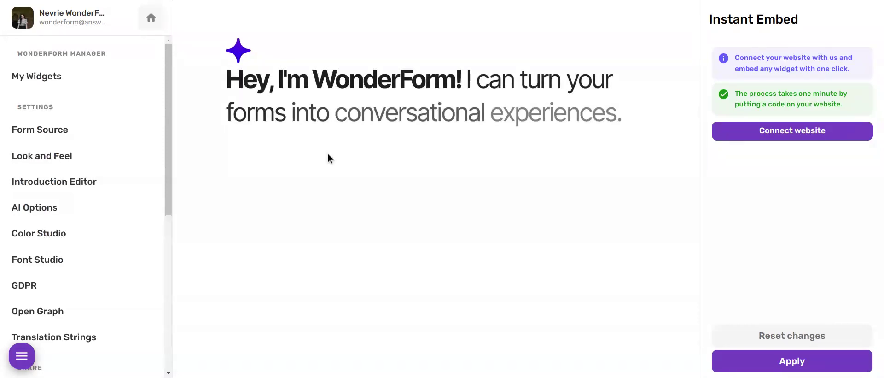
pyautogui.click(259, 147)
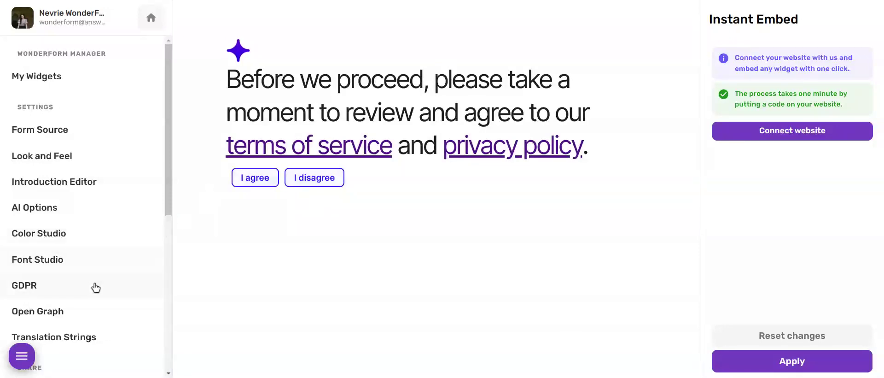
pyautogui.click(244, 181)
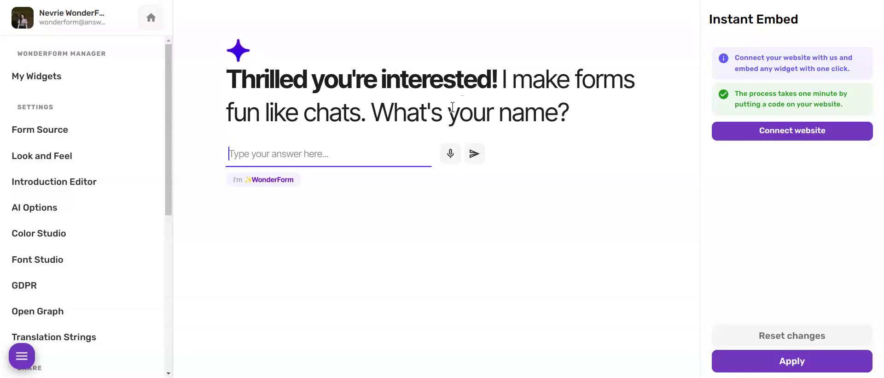
# Answer with a name and e-mail address, choose Shoes, and rate satisfaction 5.
pyautogui.write('nevrie')
pyautogui.press('Return')
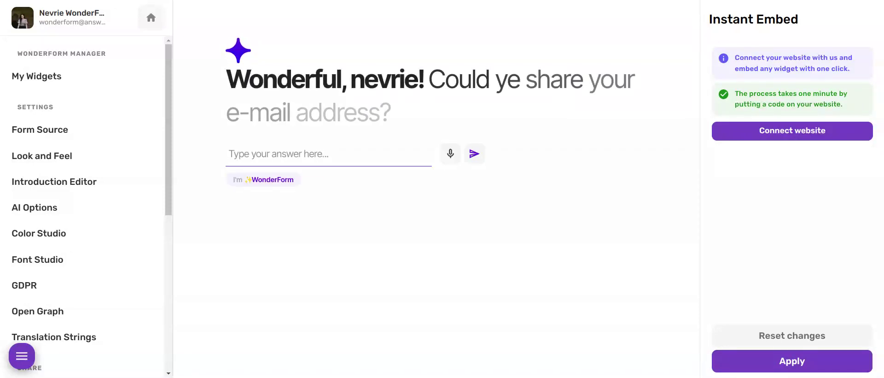
pyautogui.press('Return')
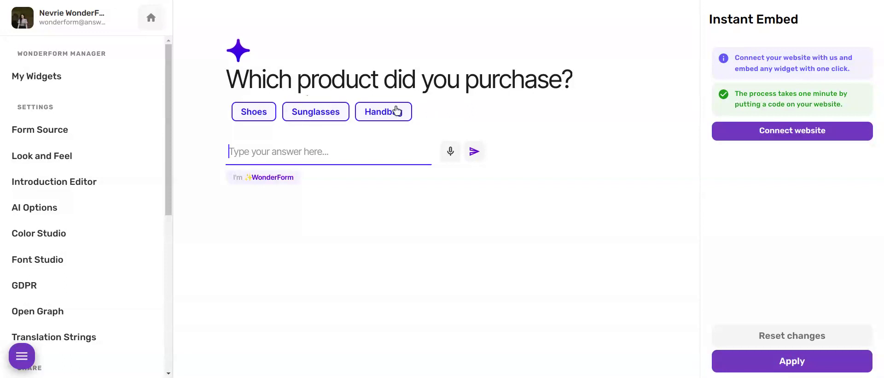
pyautogui.click(250, 114)
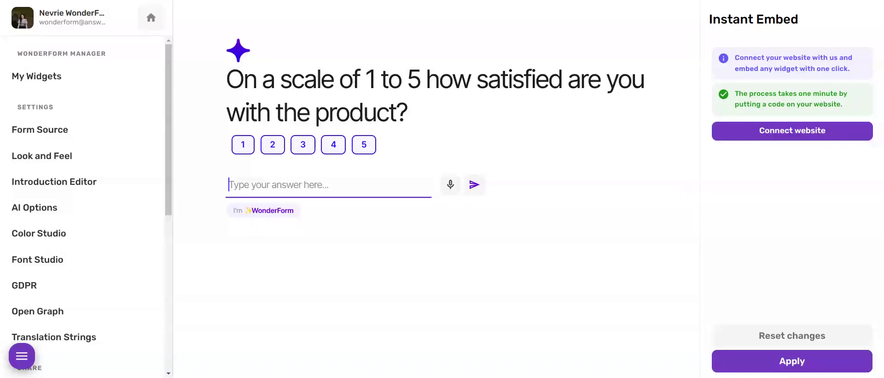
pyautogui.click(364, 145)
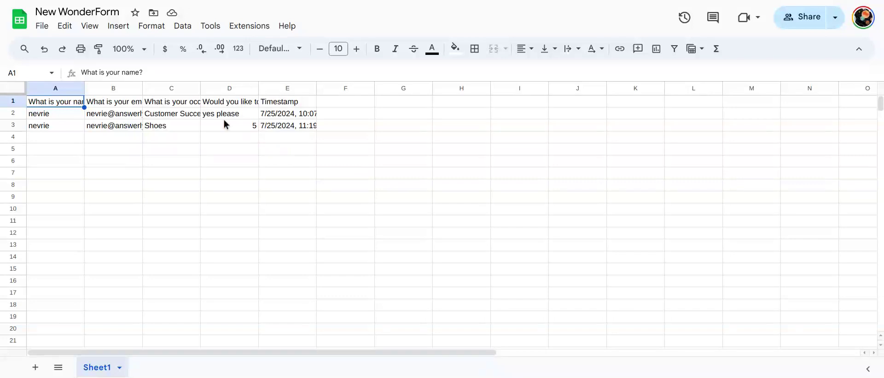
# Inspect row 3's cells: the respondent's name and e-mail, product Shoes, and rating 5.
pyautogui.click(41, 126)
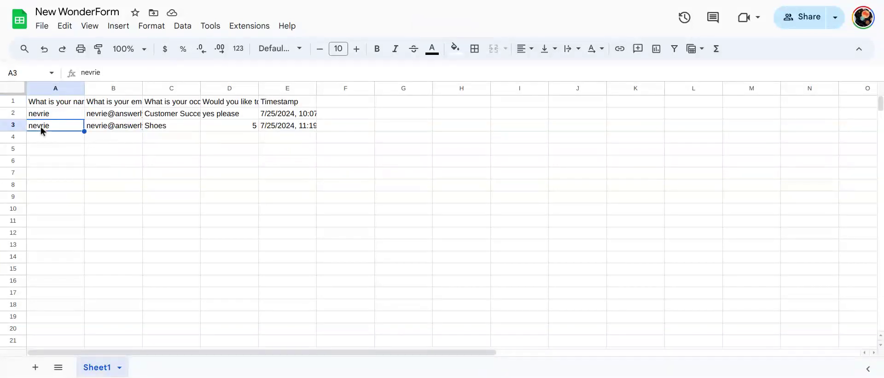
pyautogui.click(96, 125)
pyautogui.click(161, 127)
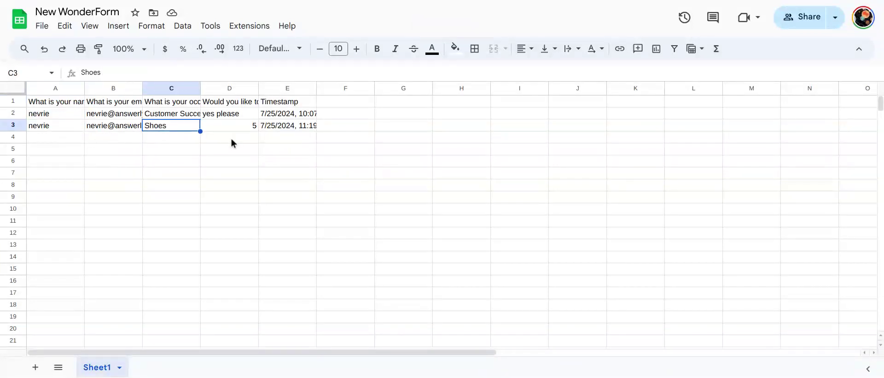
pyautogui.click(239, 127)
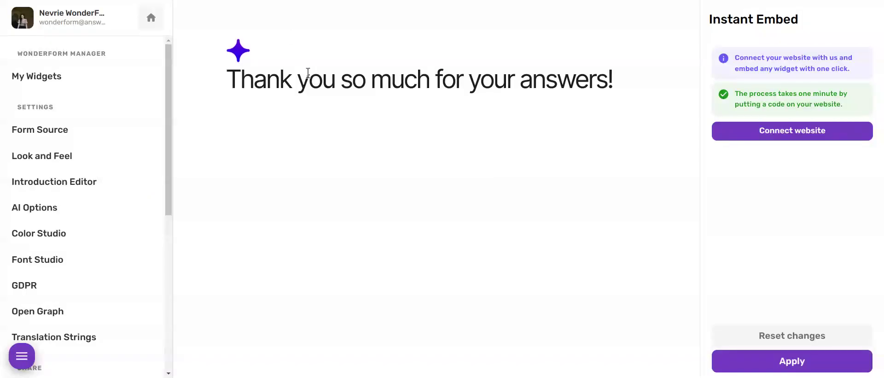
# Scroll the widget editor's settings sidebar down and back up, with the thank-you message still shown.
pyautogui.scroll(-6, 115, 79)
pyautogui.scroll(6, 115, 79)
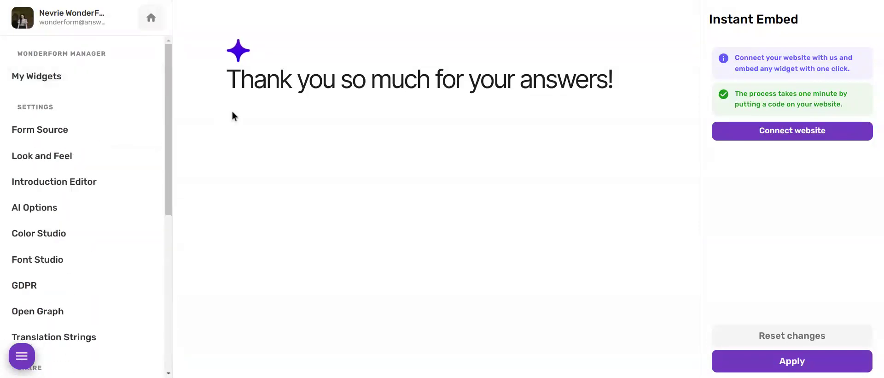